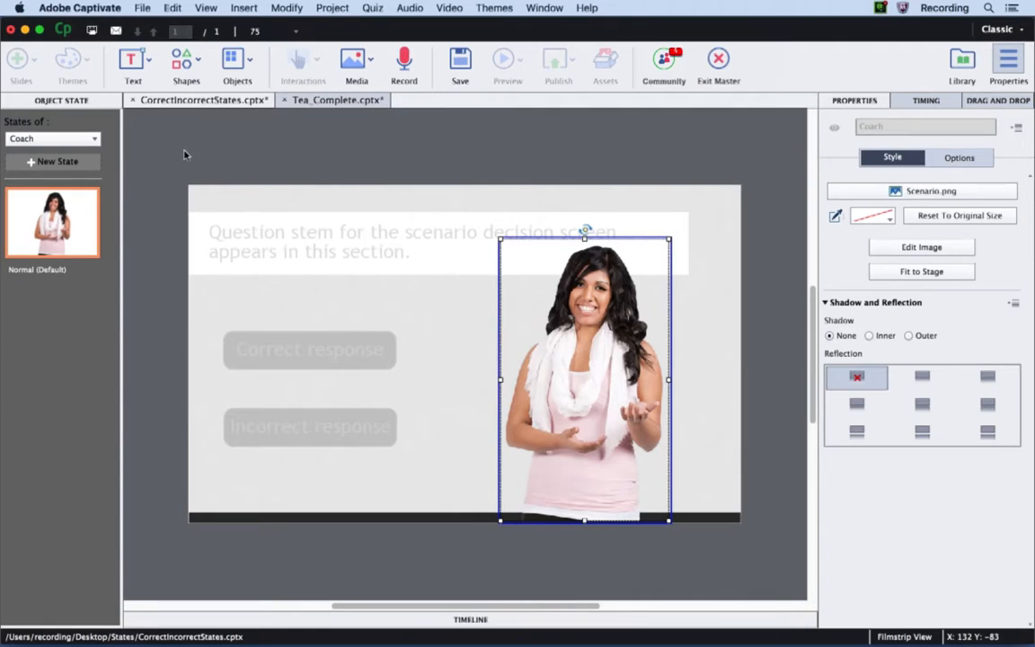
Step: Add a new state named CorrectResponse to the Coach image
click(71, 163)
double_click(118, 200)
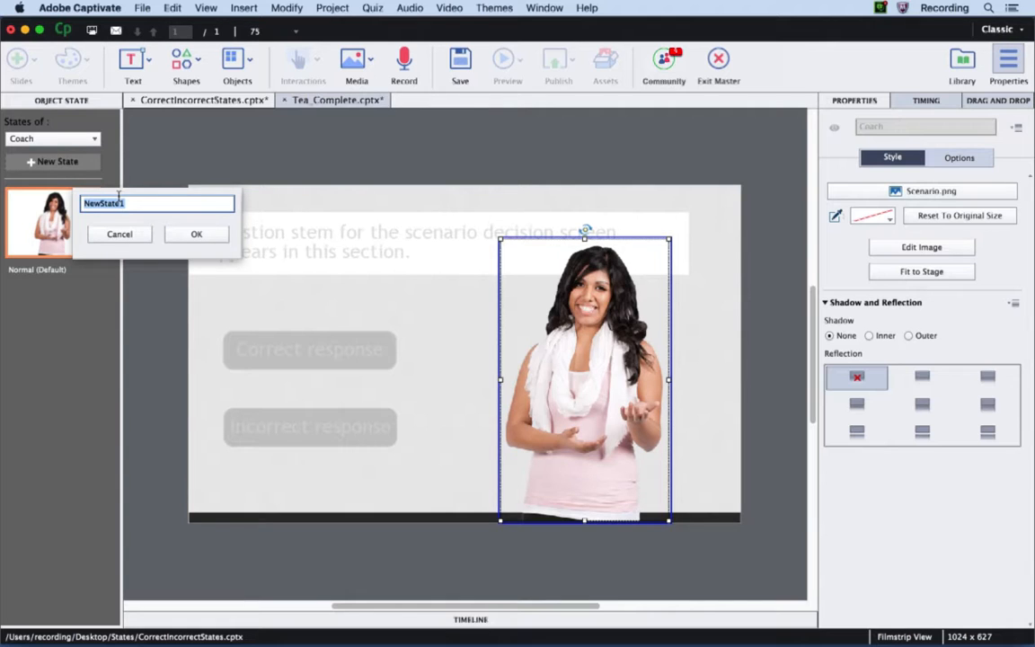
text(CorrectResponse)
click(194, 234)
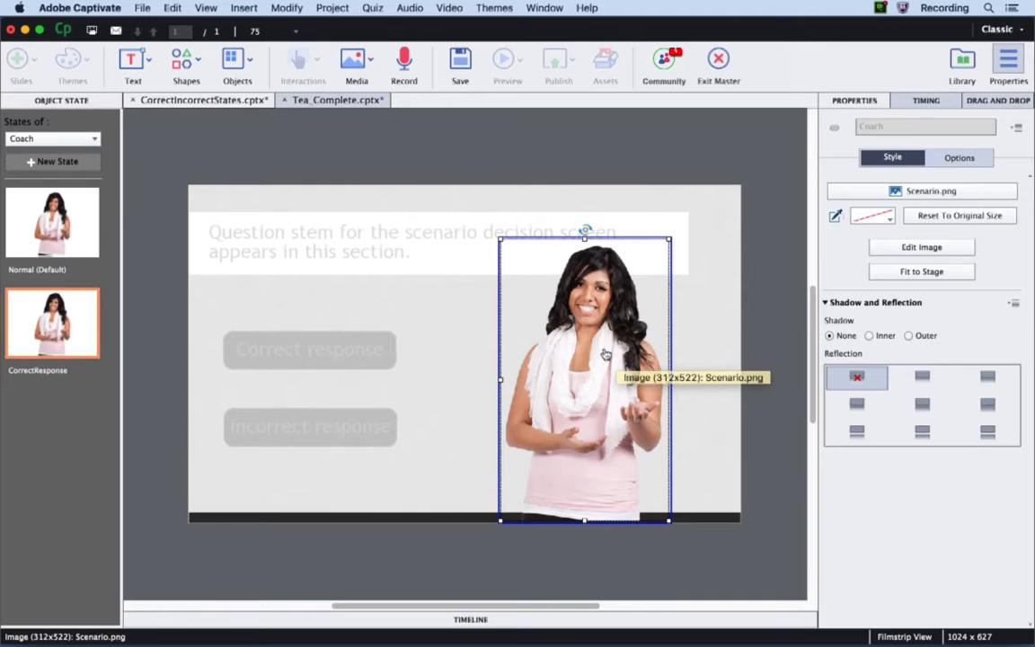
Step: Replace the CorrectResponse state's image with Correct.png, fit it to the stage, and scale and place it where the original coach stands
click(912, 190)
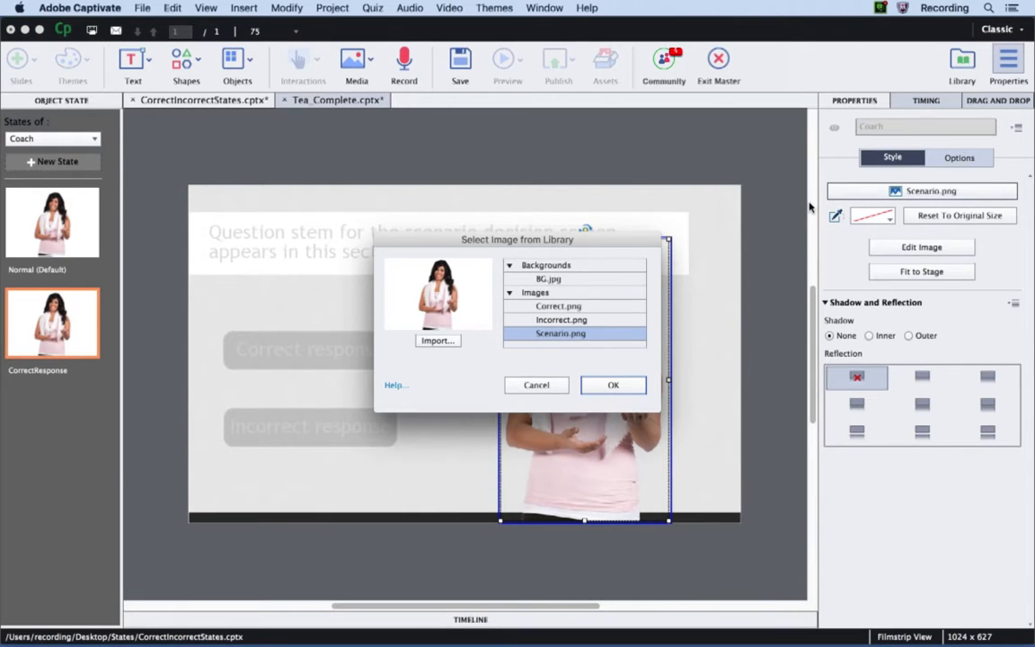
click(569, 305)
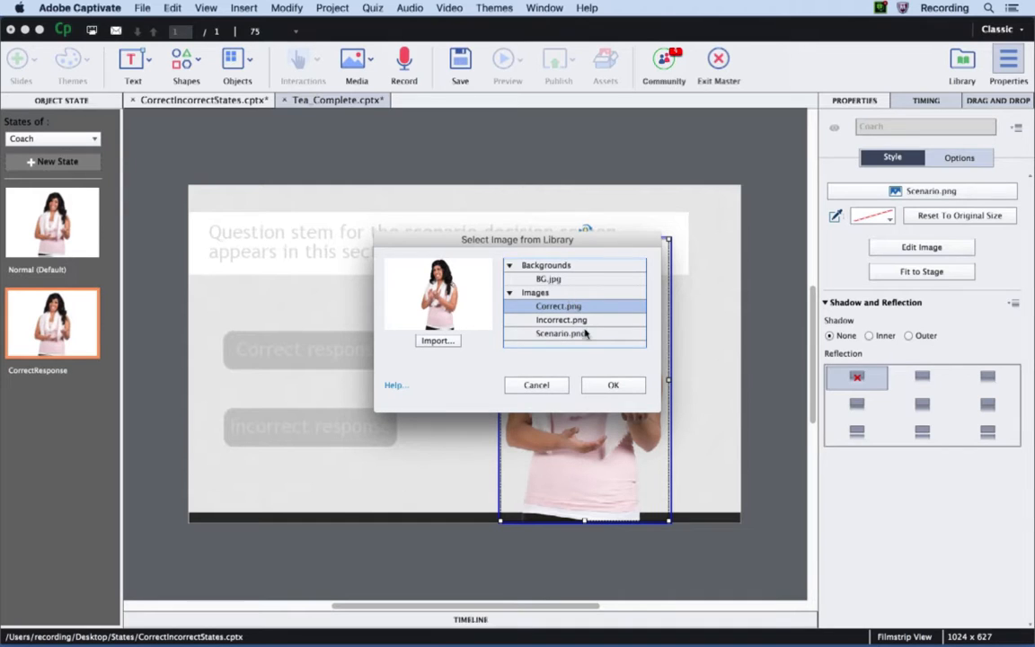
click(611, 385)
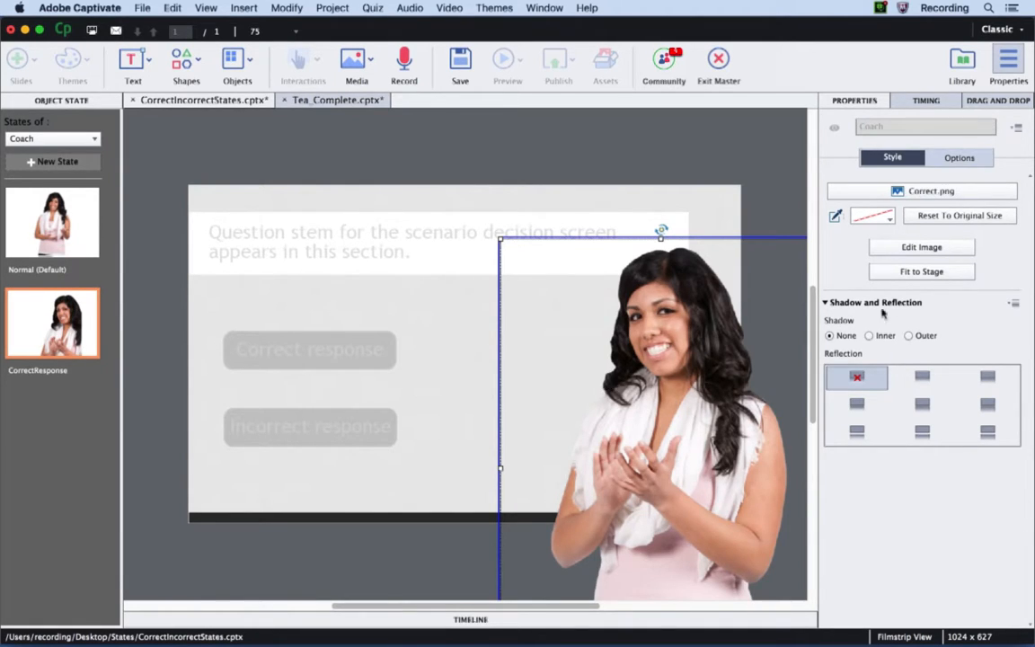
click(905, 275)
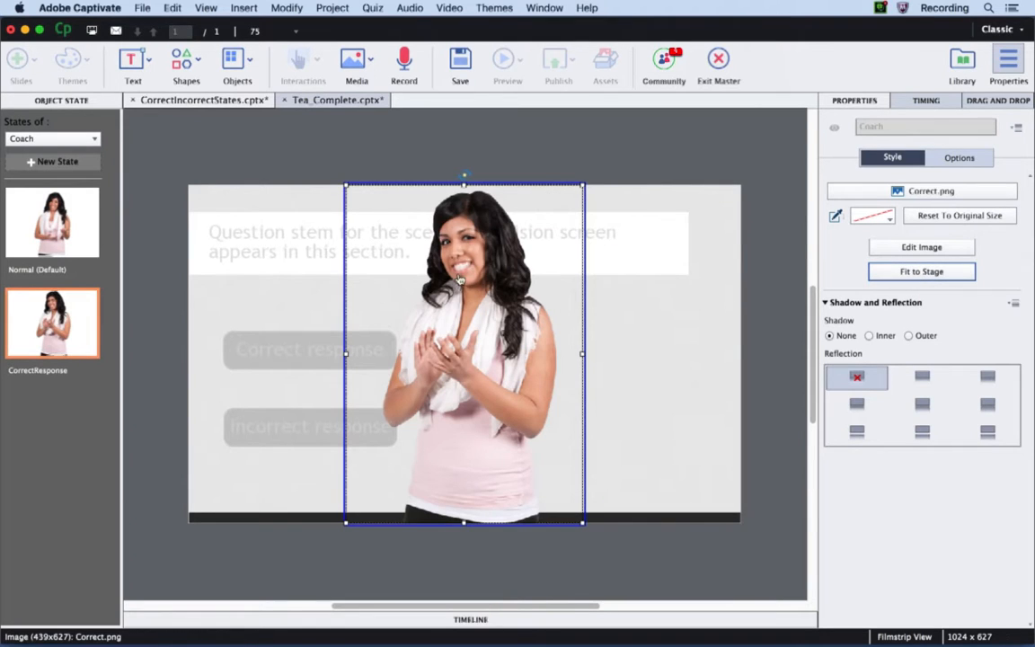
drag(338, 177, 685, 390)
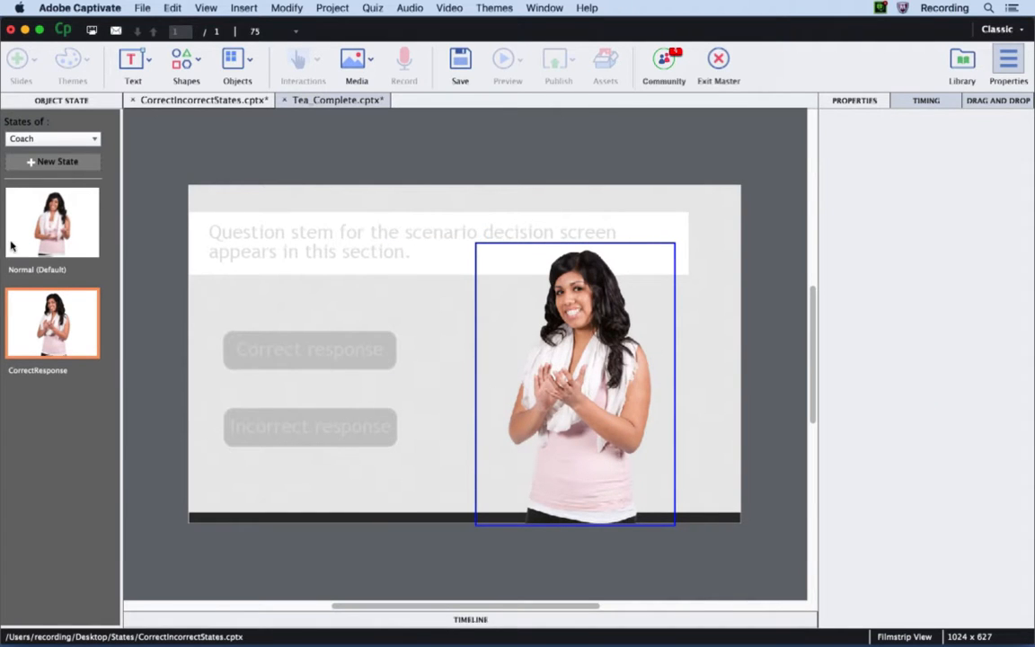
Step: Add another Coach state named IncorrectResponse
click(56, 161)
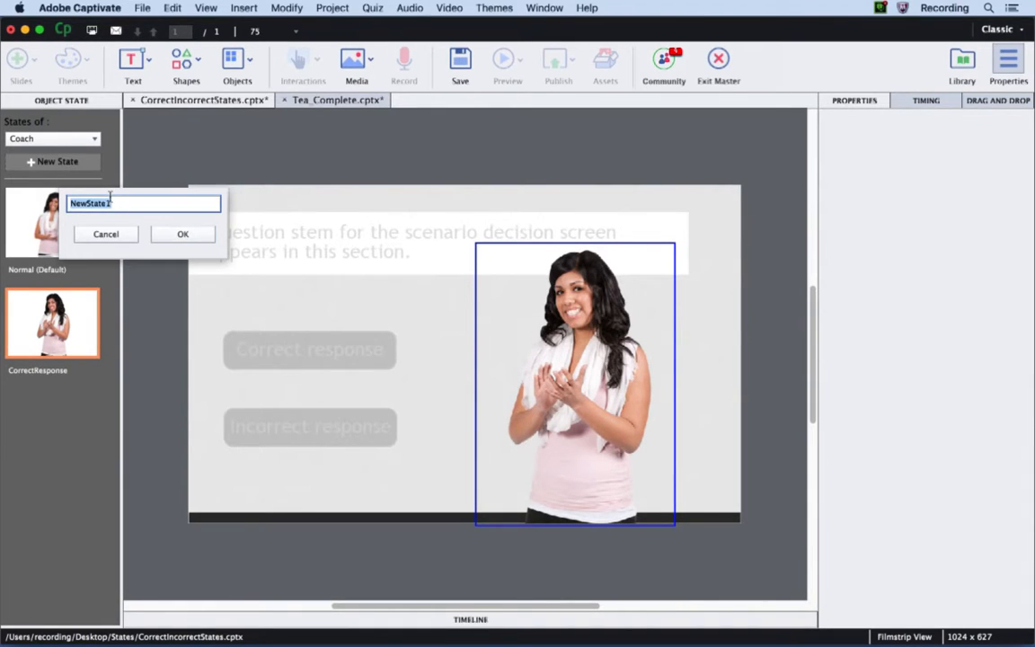
text(IncorrectResponse)
click(166, 233)
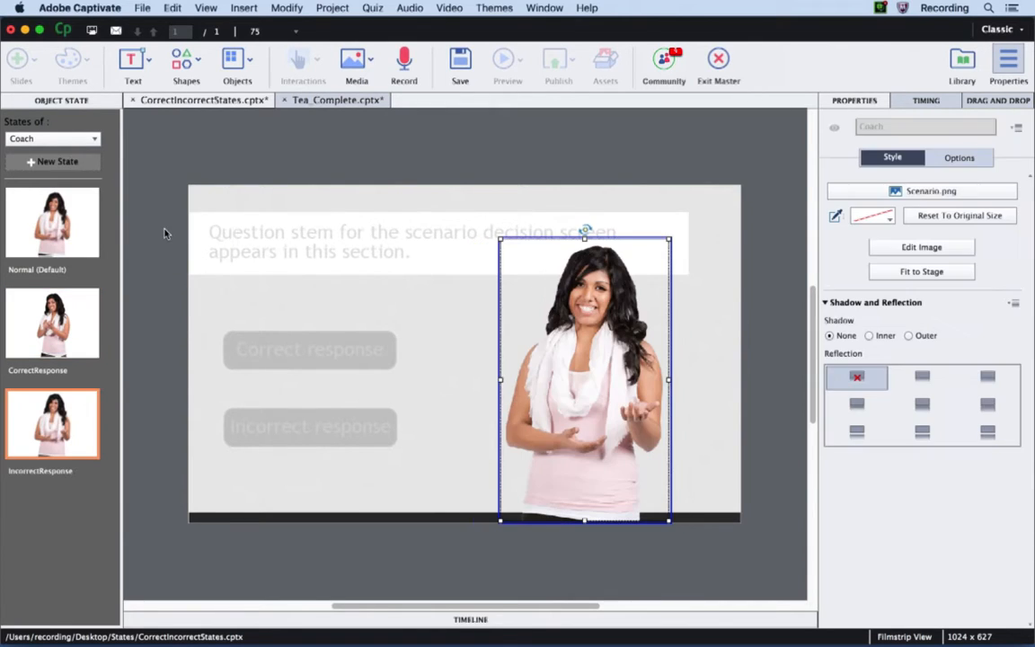
Step: Replace the IncorrectResponse state's image with Incorrect.png, fit it to the stage, scale and place it like the original coach, and return to the slide
click(849, 192)
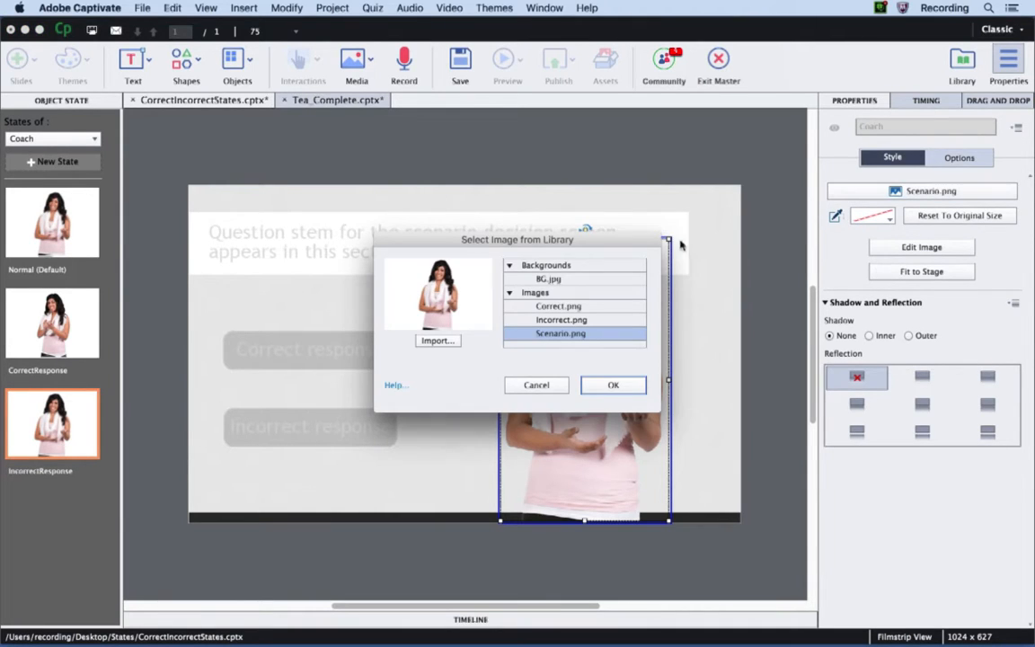
click(550, 319)
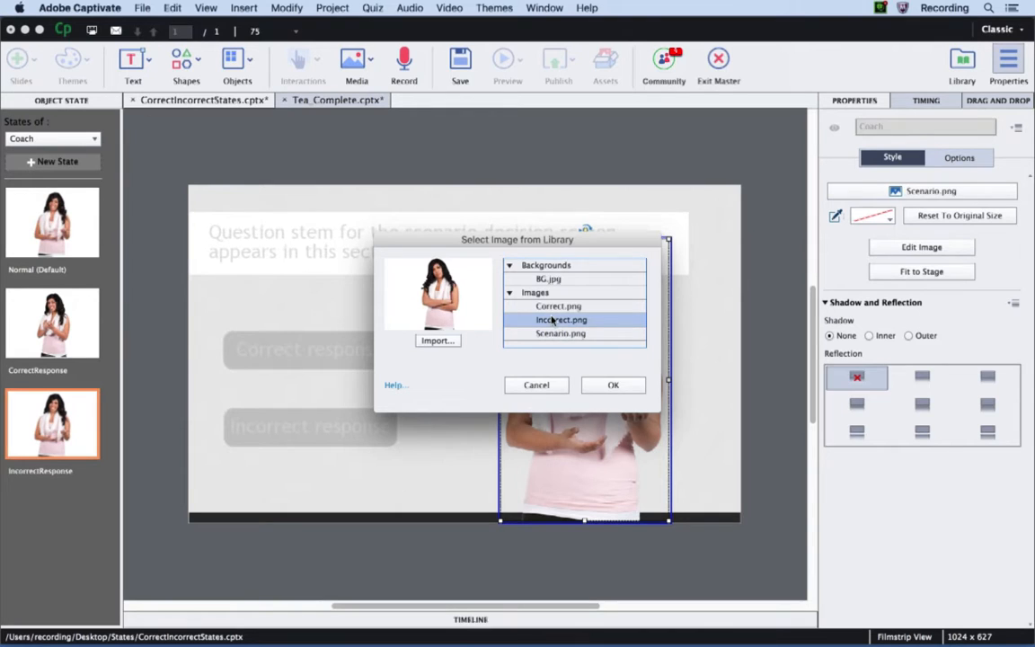
click(614, 386)
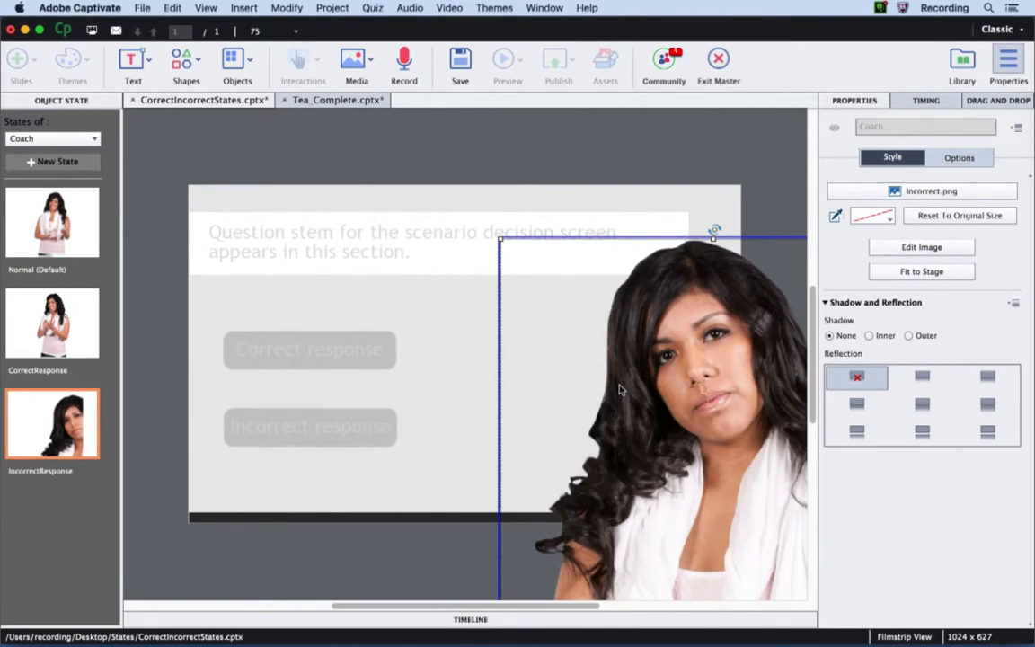
click(899, 271)
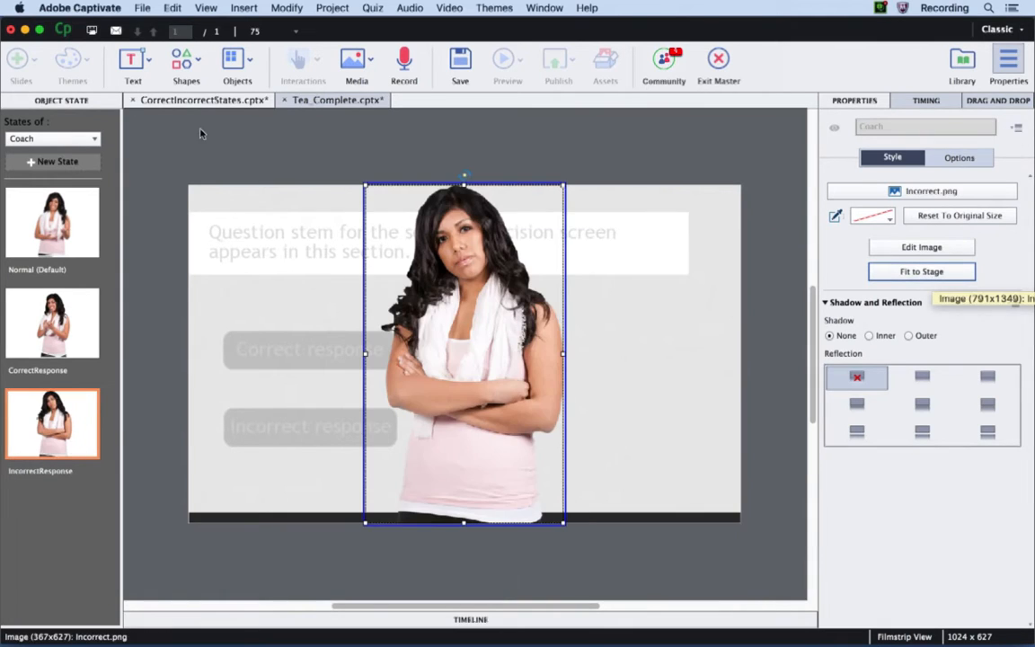
drag(365, 185, 429, 238)
drag(490, 303, 581, 303)
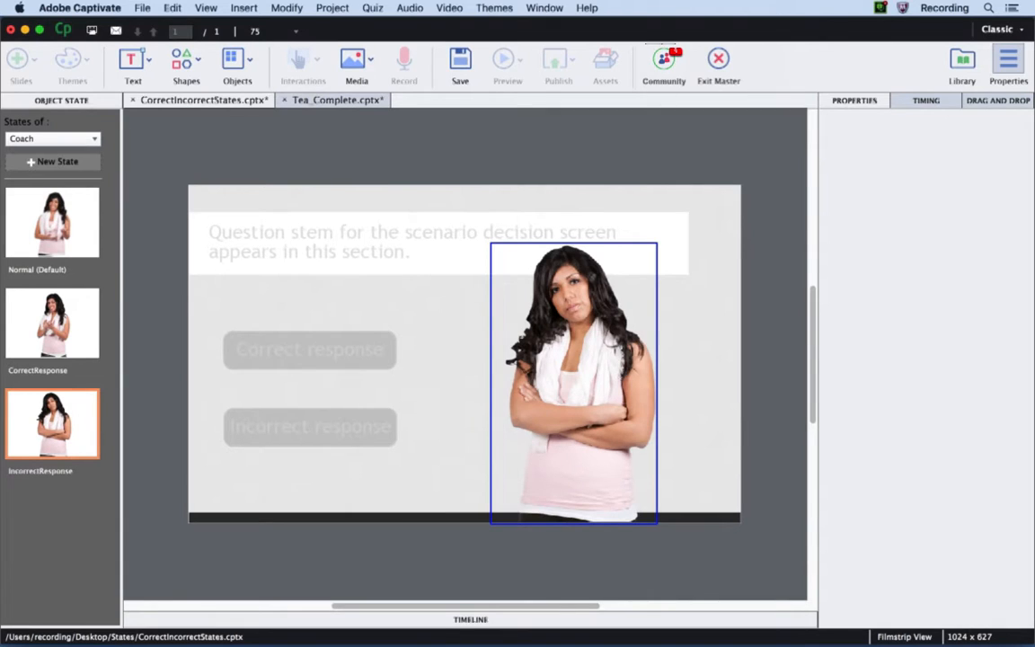
click(718, 58)
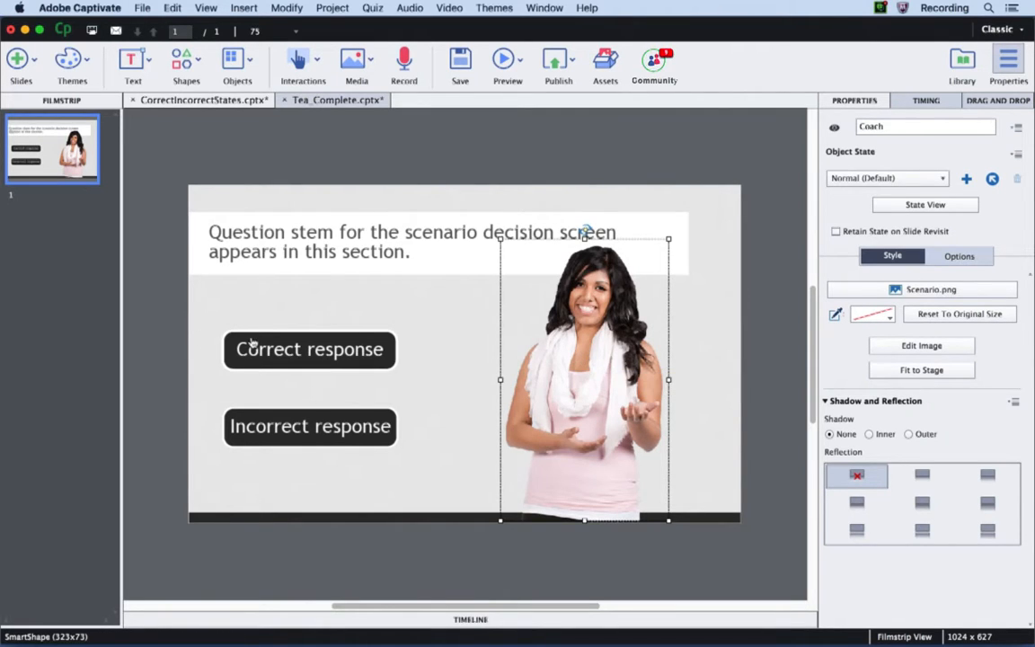
click(471, 619)
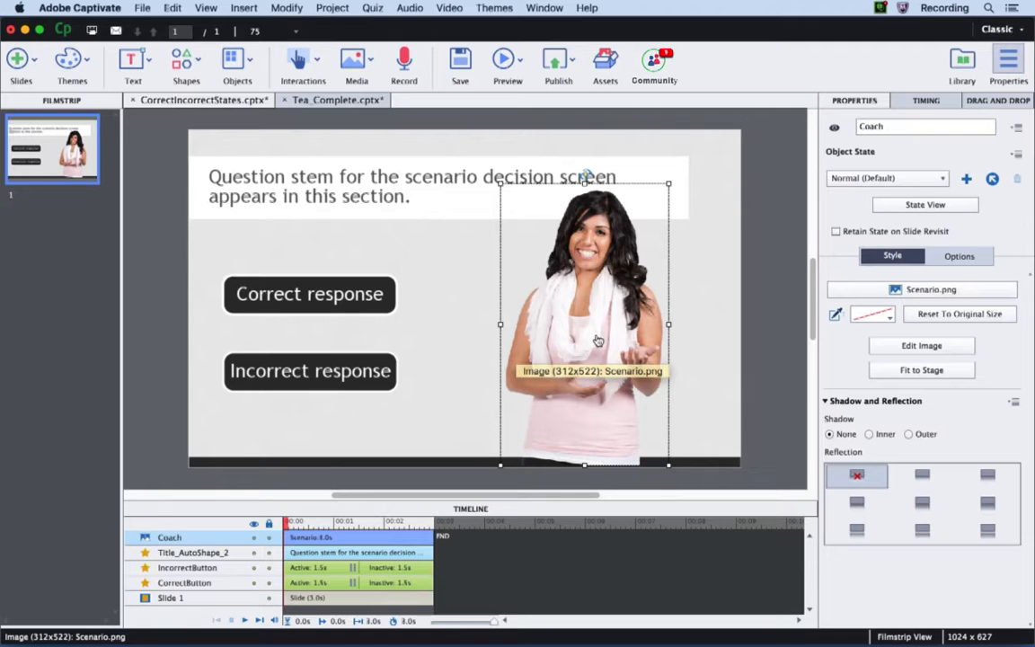
click(499, 509)
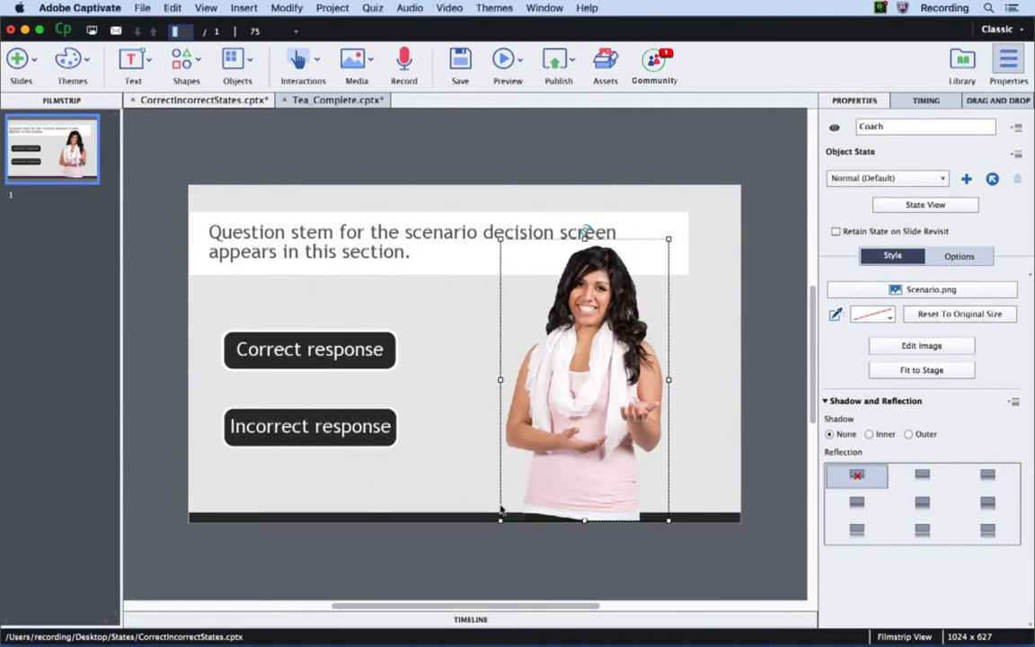
Step: Add the inbuilt RollOver state to the Correct response button
click(332, 344)
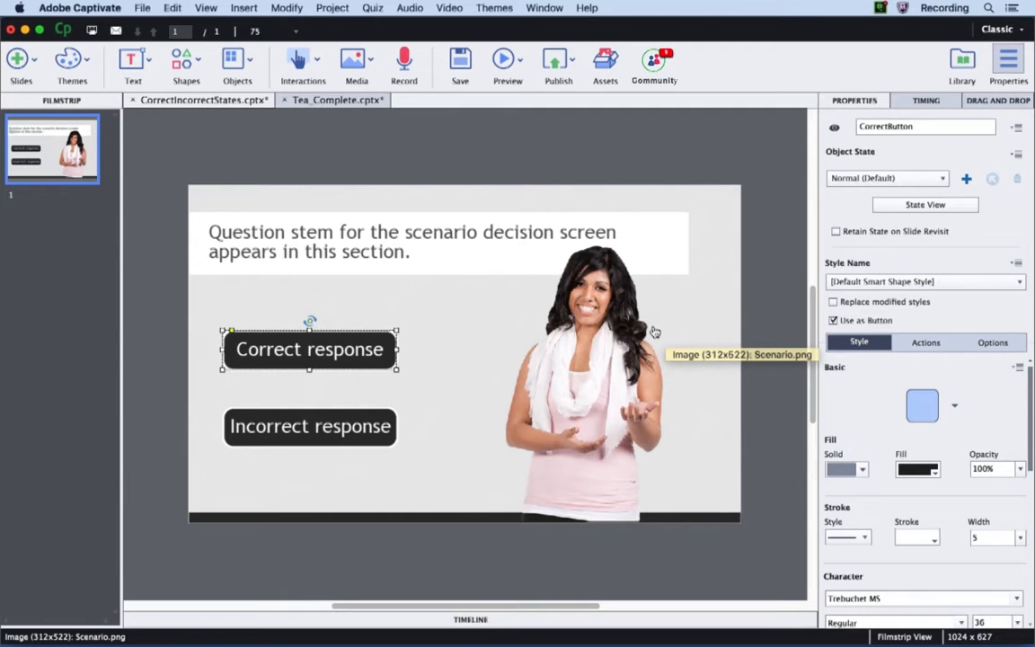
click(925, 204)
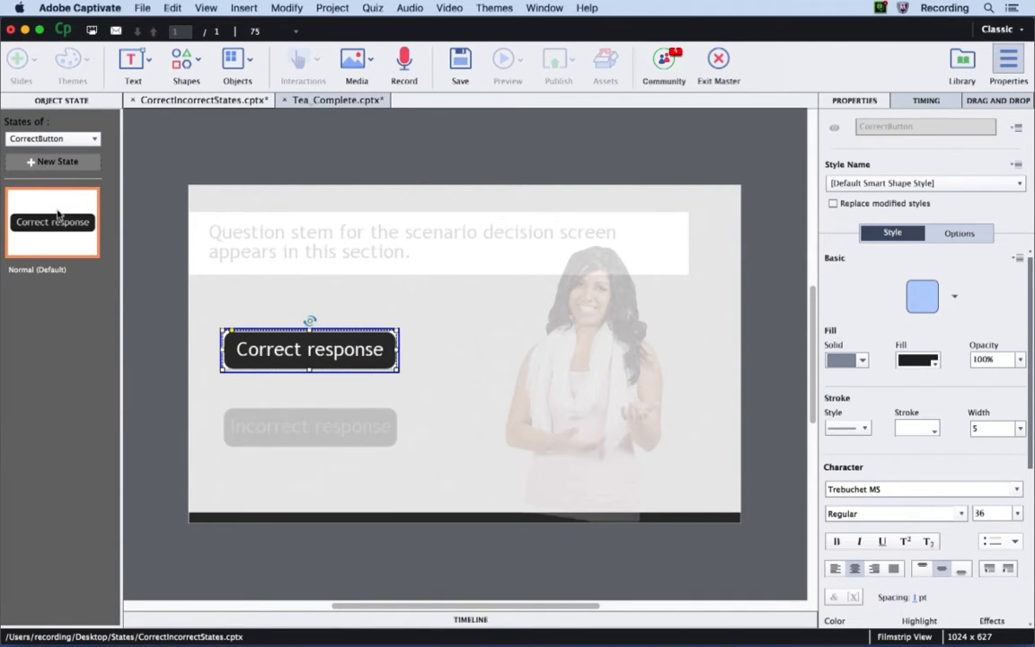
click(64, 163)
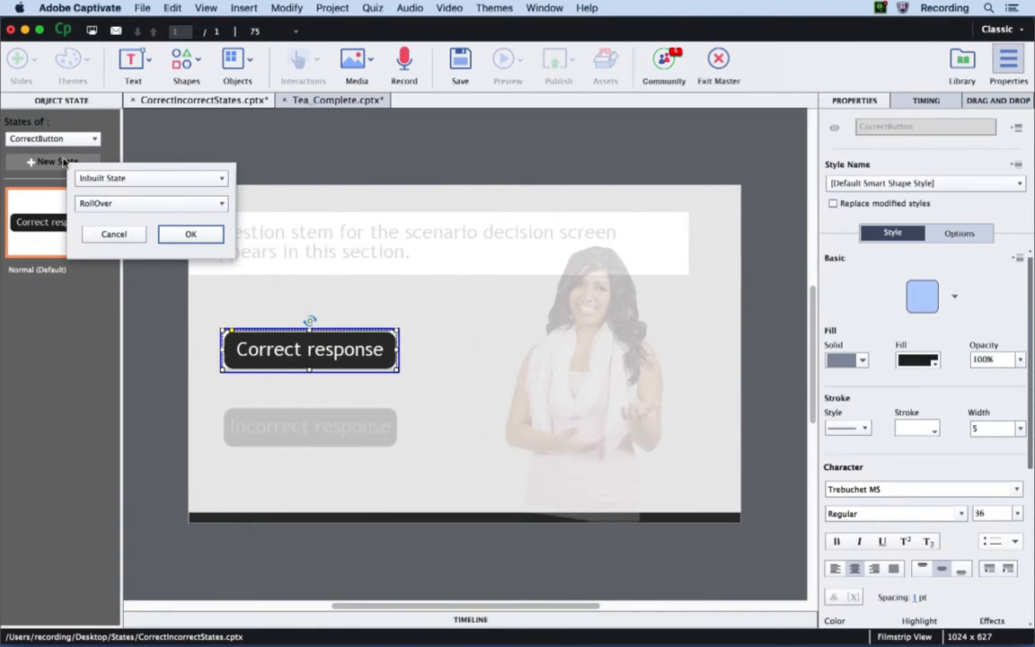
click(153, 177)
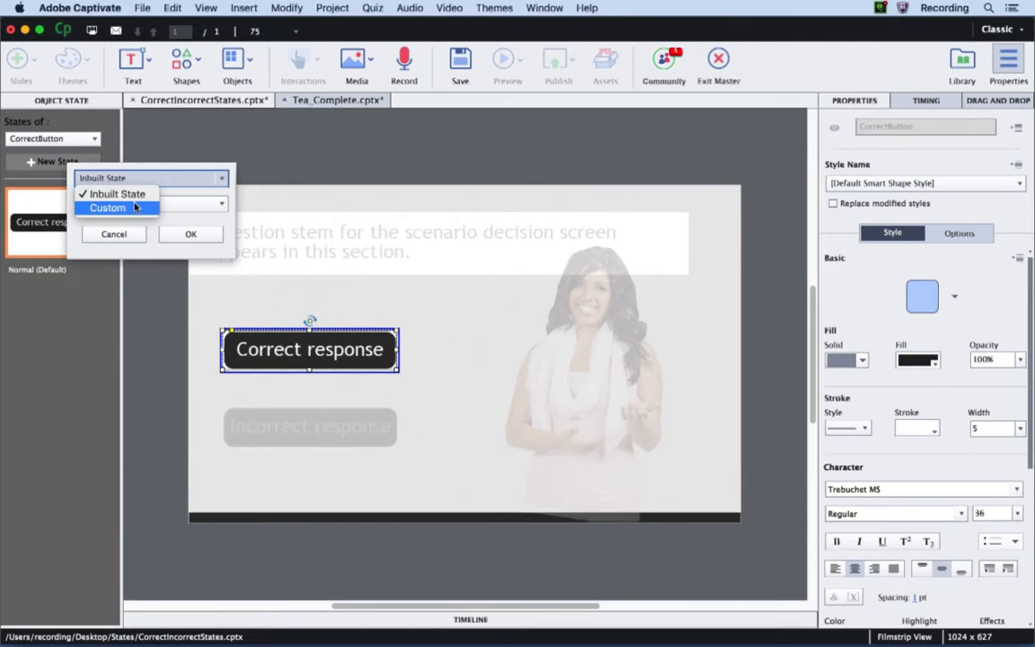
click(136, 194)
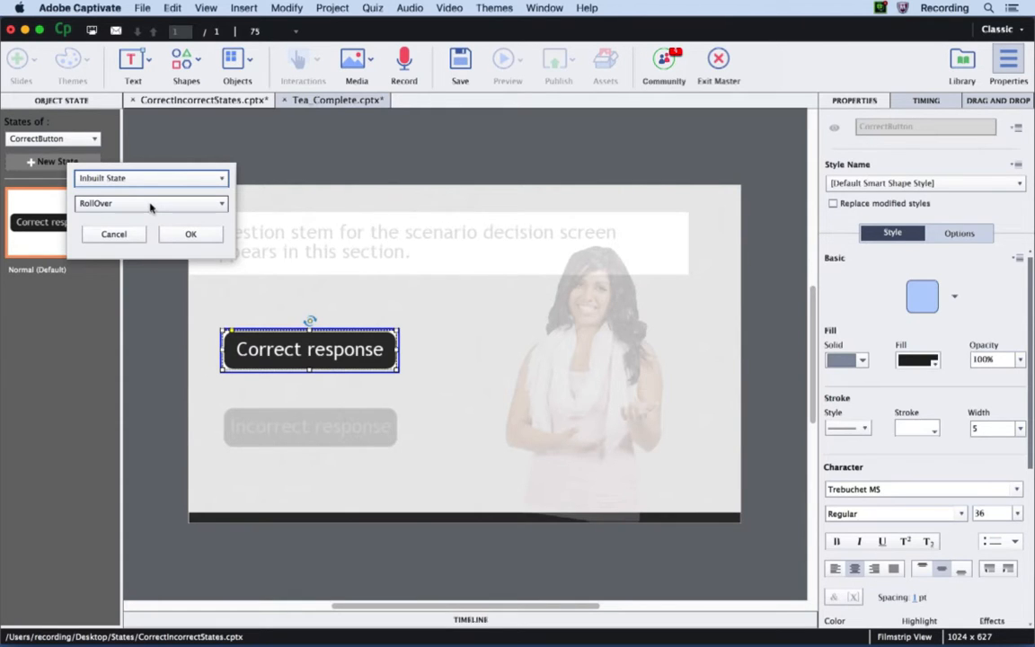
click(190, 234)
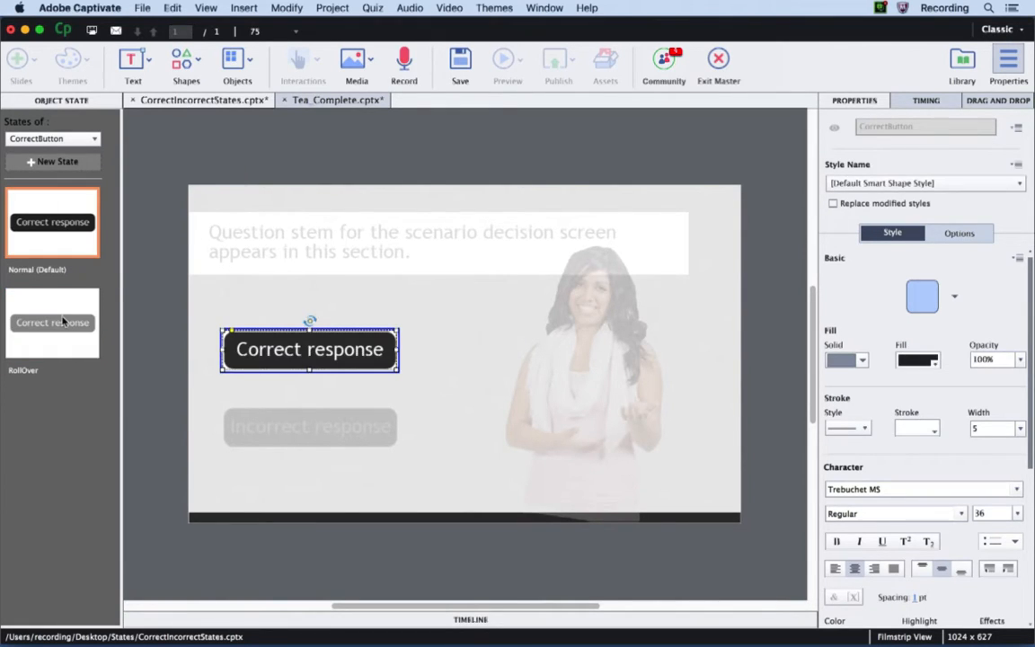
Step: Set the fill of the Correct response button's RollOver state to light blue
click(41, 240)
click(45, 322)
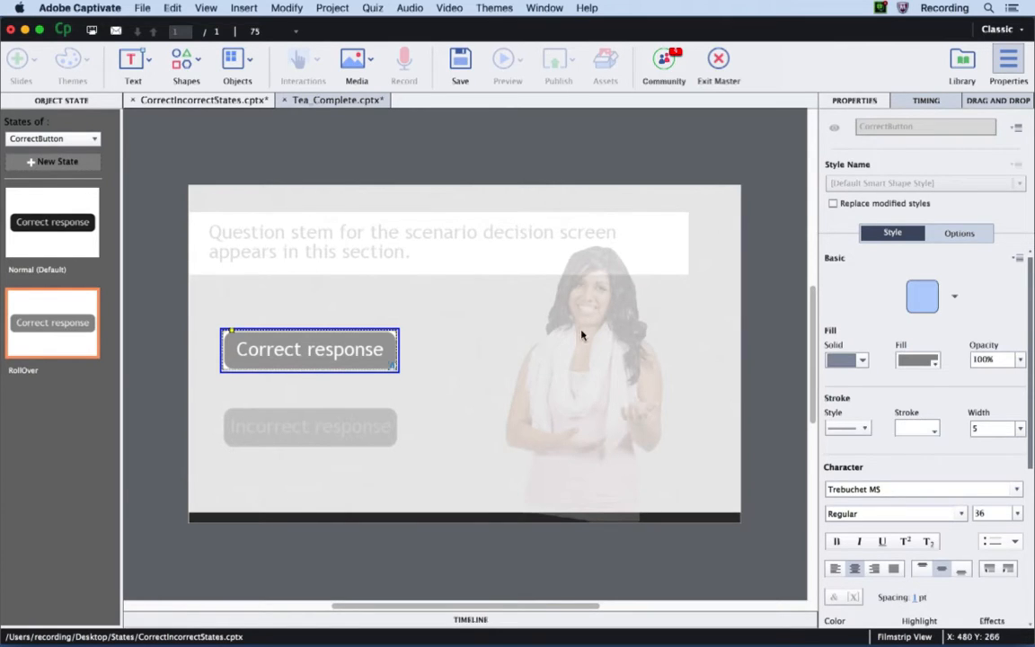
click(931, 361)
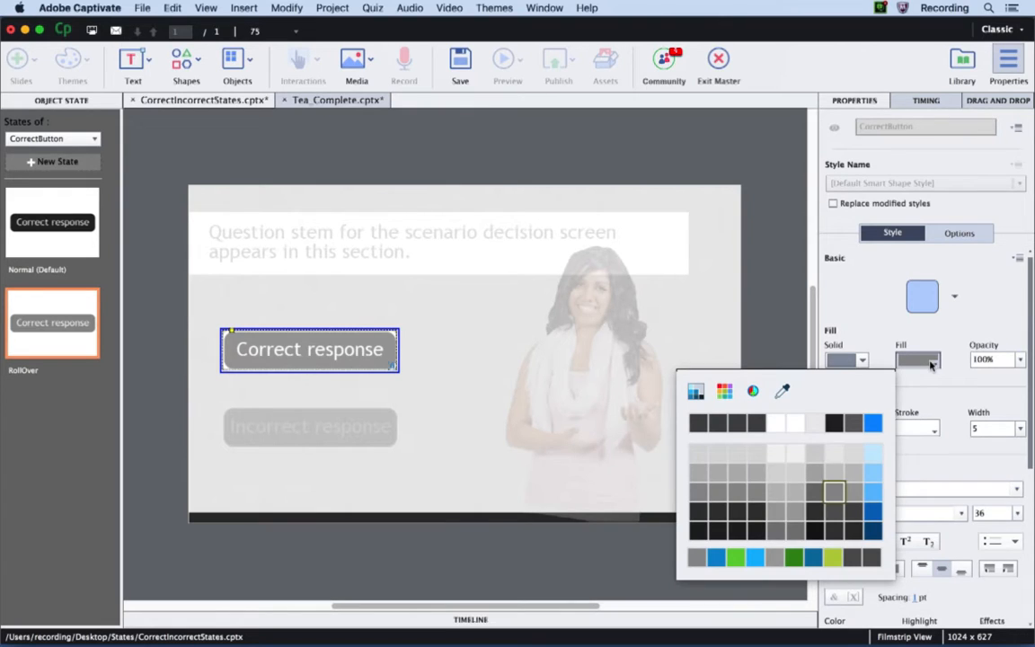
click(873, 471)
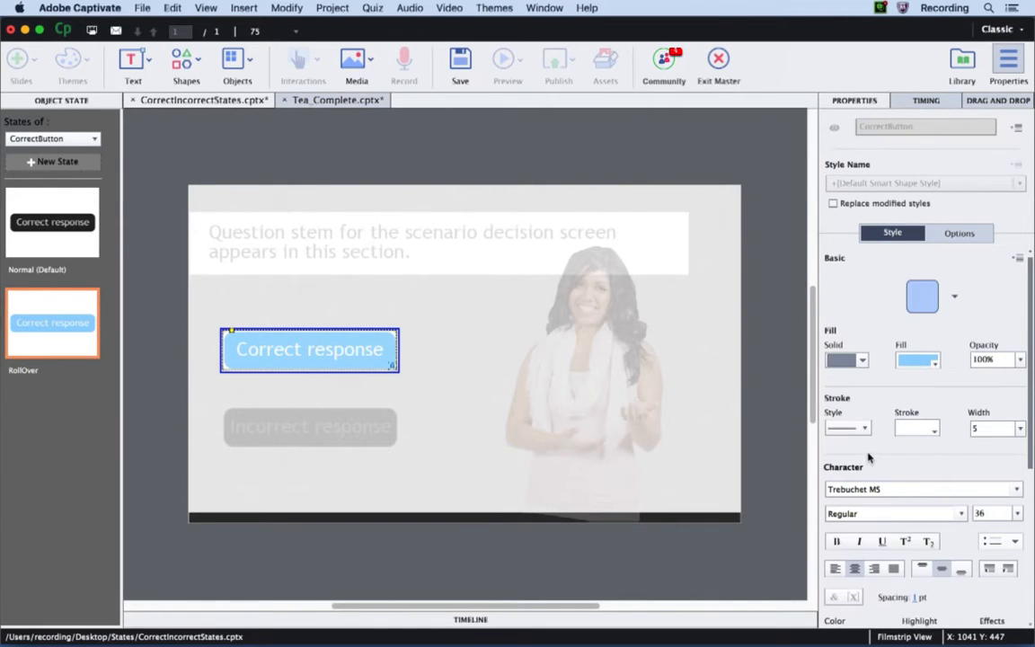
Step: Add the inbuilt Down state to the Correct response button and give it a green fill
click(76, 163)
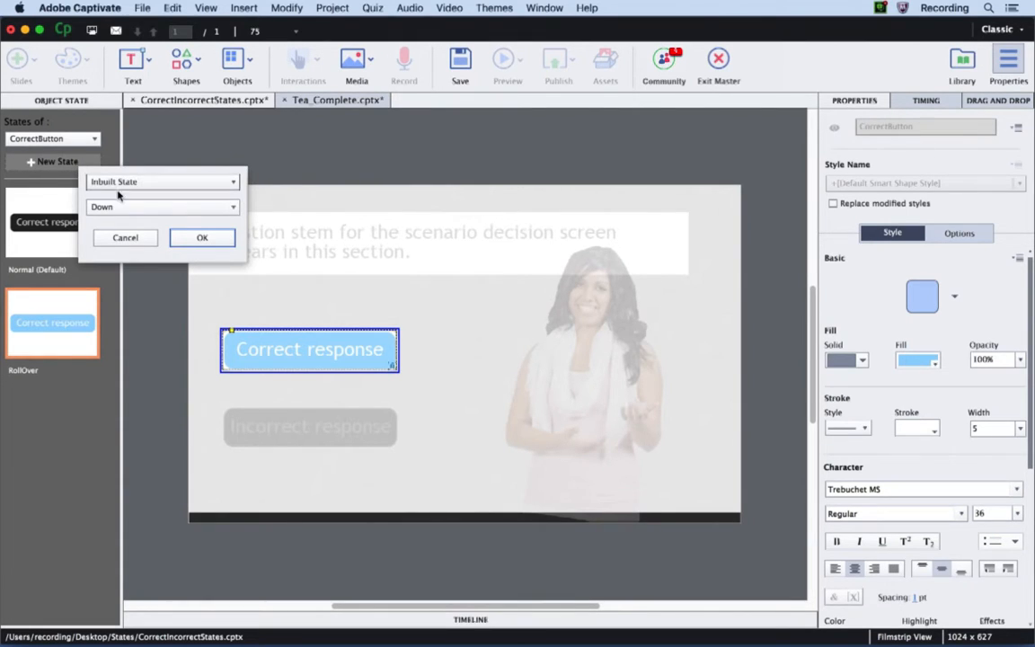
click(216, 235)
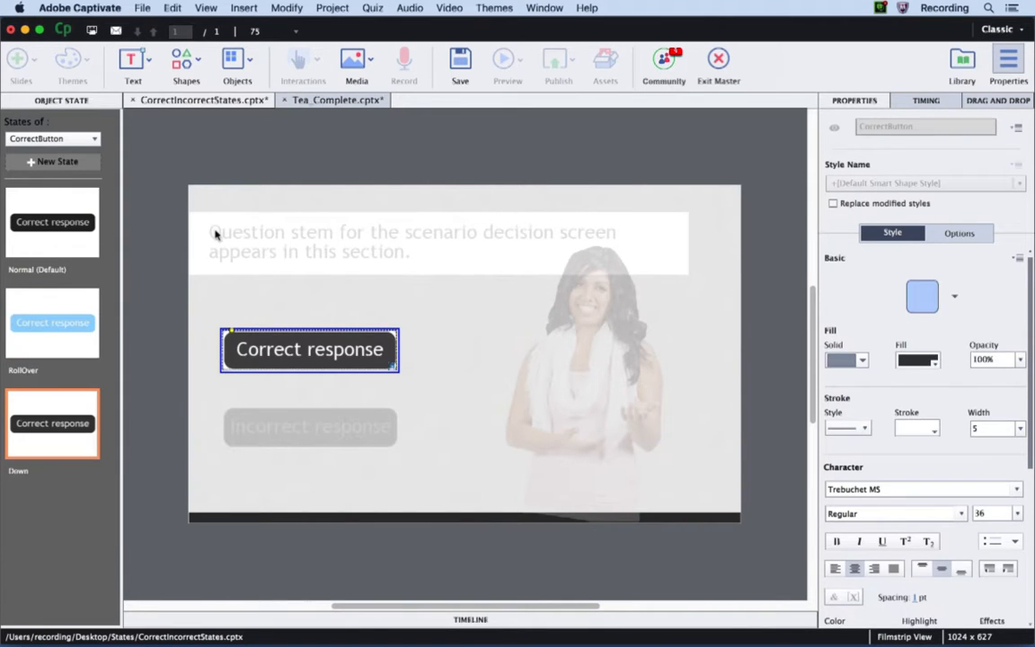
click(931, 361)
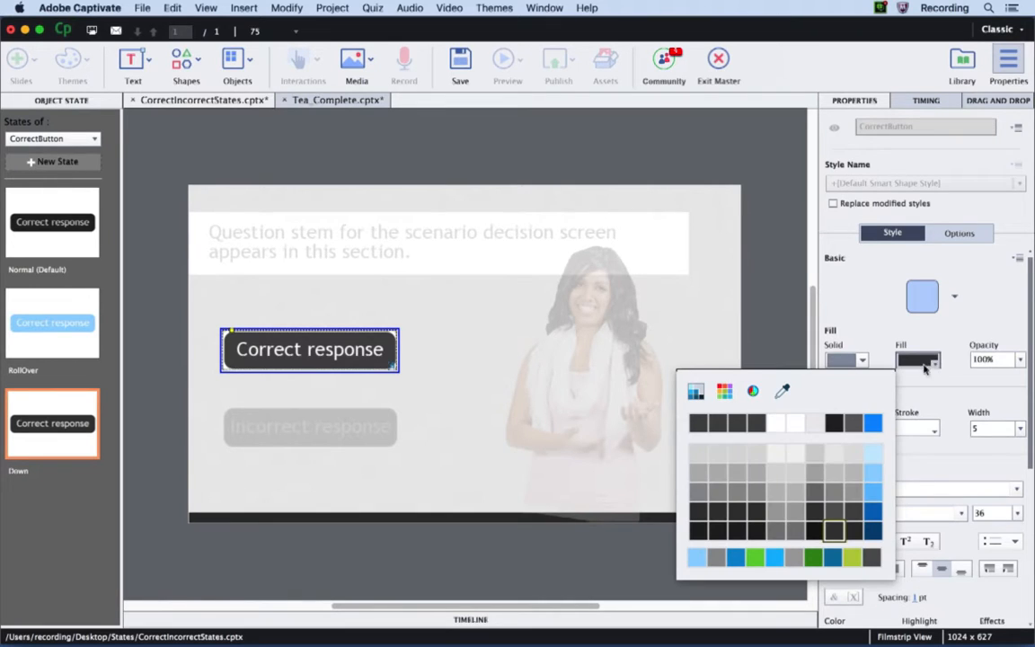
click(755, 558)
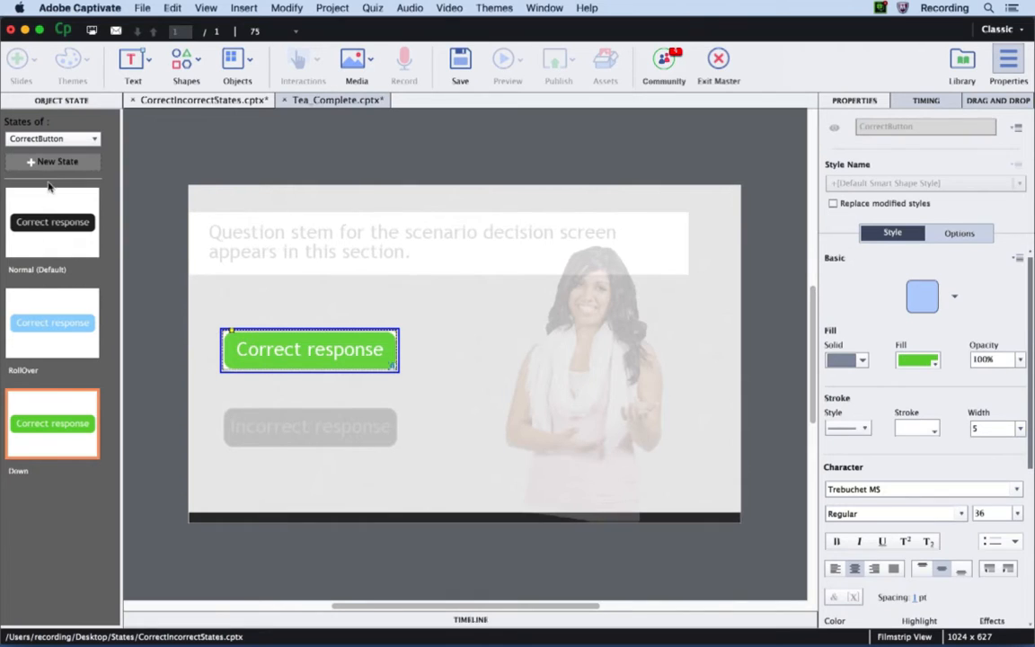
Step: Switch the state view to the IncorrectButton's states, and return to the slide
click(94, 140)
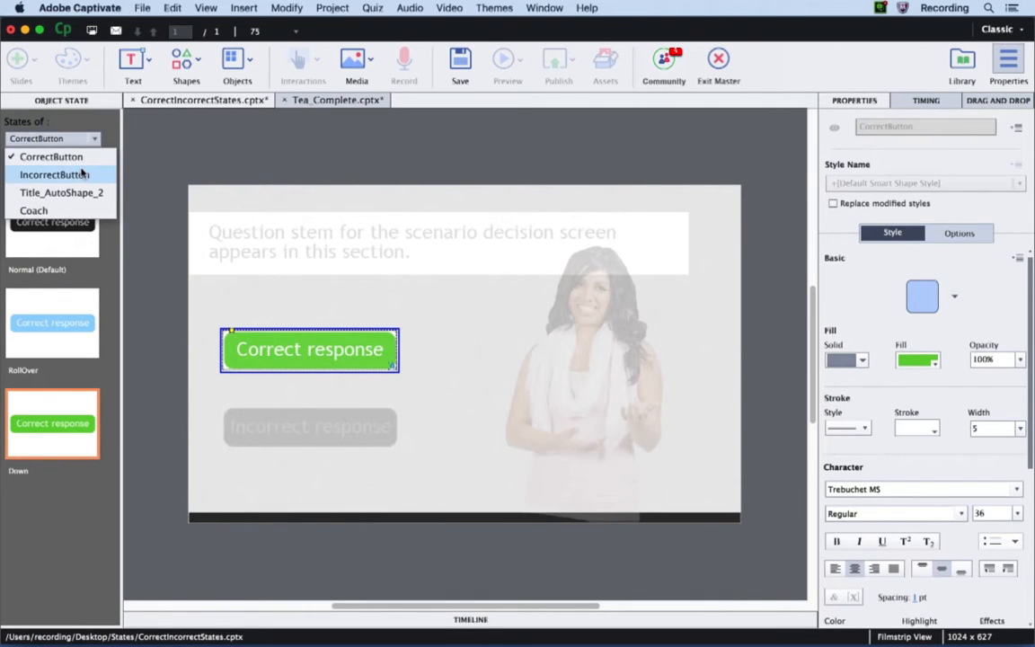
click(80, 173)
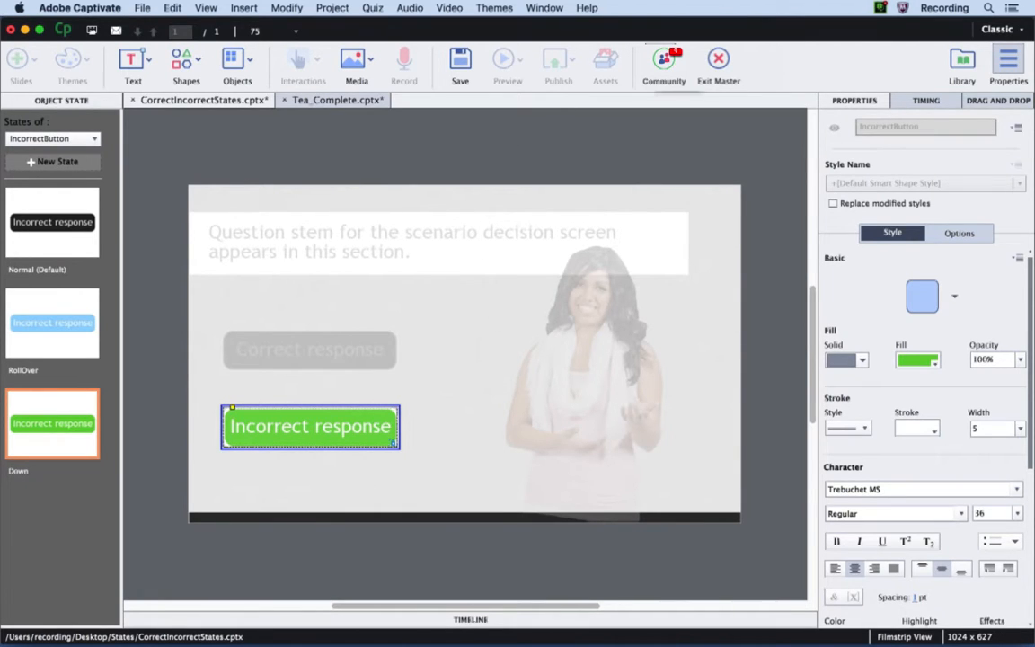
click(719, 66)
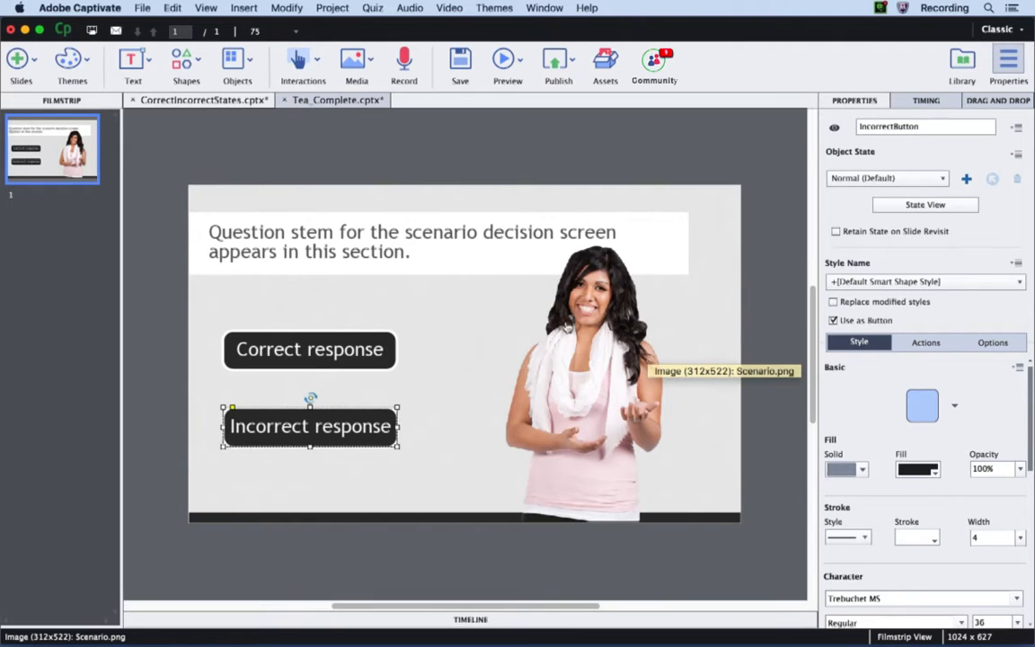
Step: Open the choice of On Success actions for the Correct response button
click(271, 349)
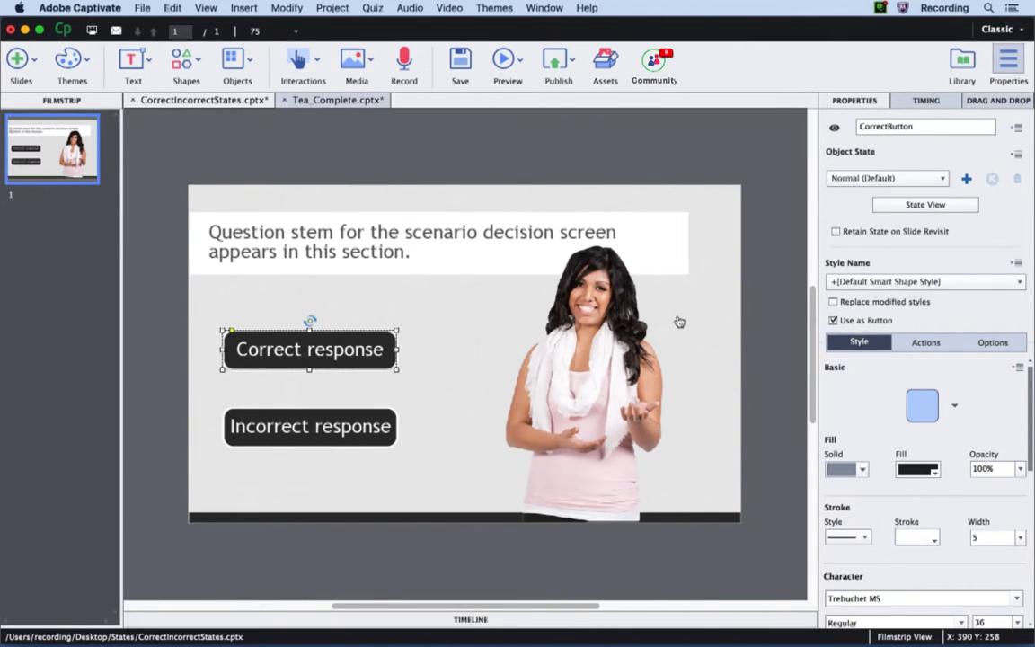
click(925, 342)
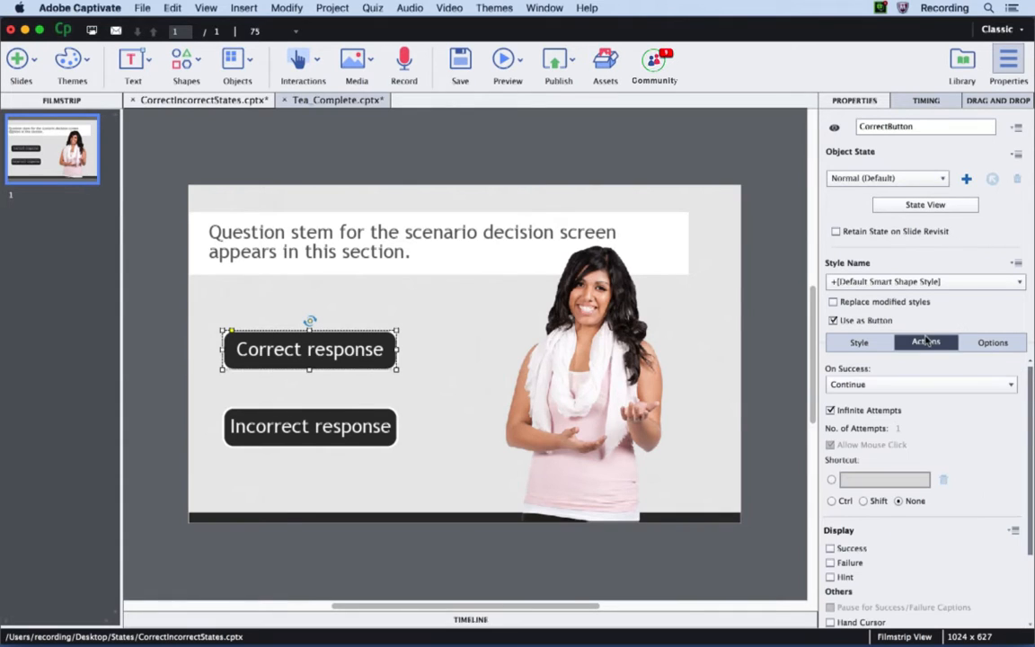
click(927, 384)
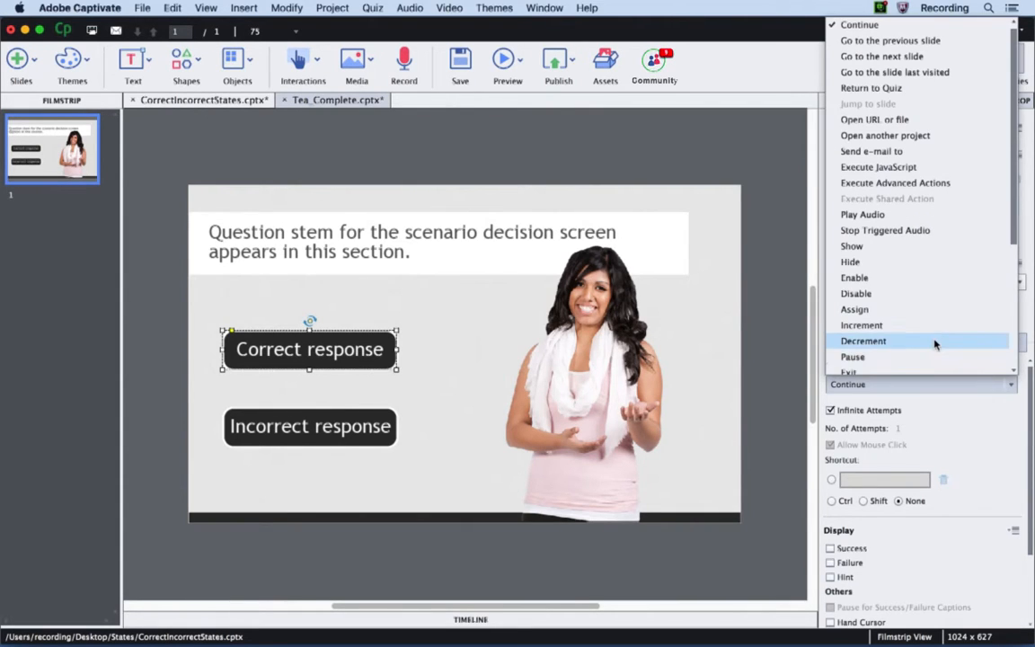